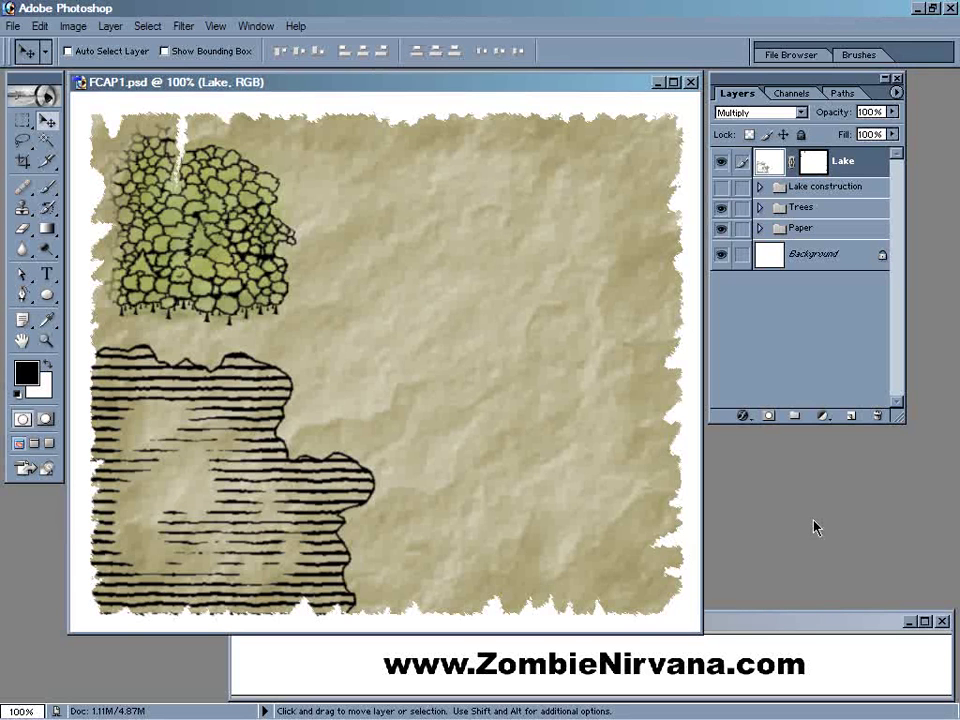
- Create a new layer above Lake and draw one horizontal and one vertical main road across the map with the Freeform Pen
key("b")
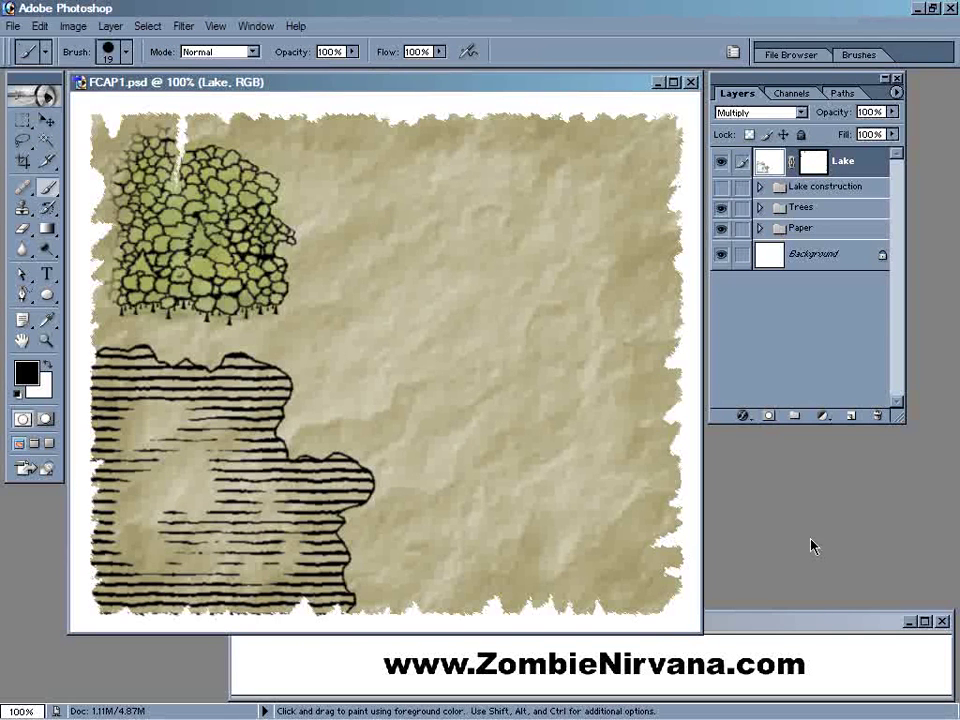
left_click(851, 418)
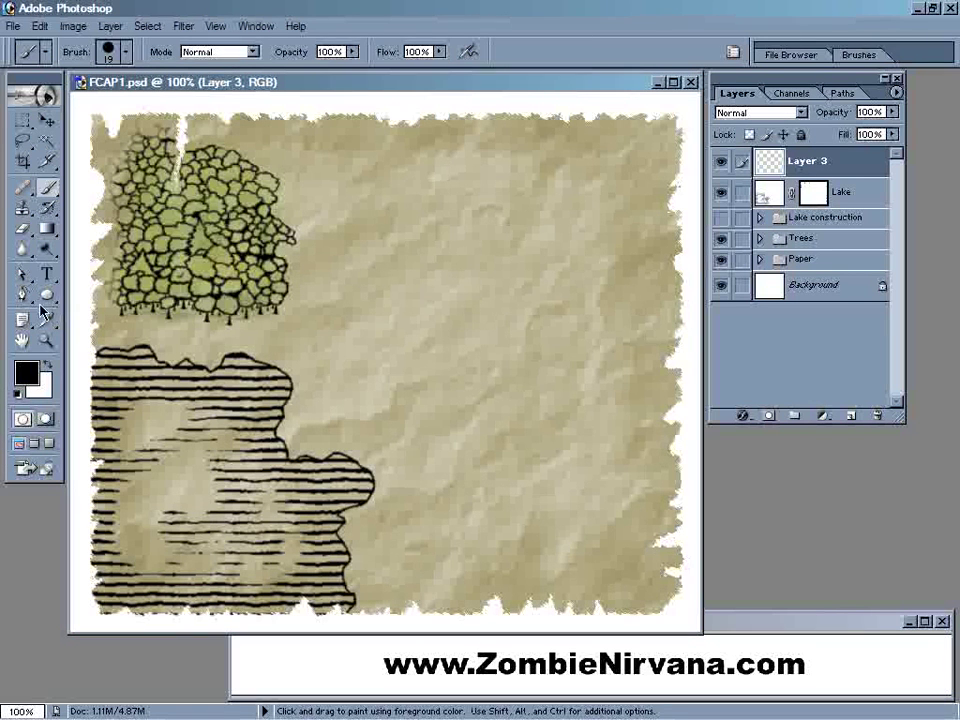
left_click_drag(23, 295, 60, 312)
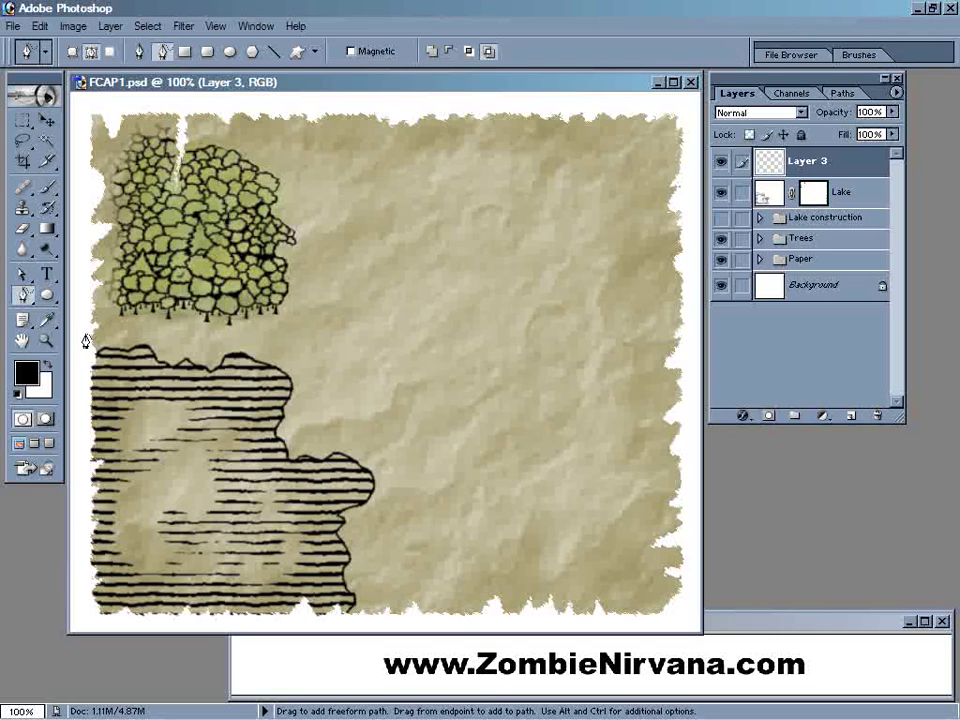
mouse_move(81, 343)
left_mouse_down()
mouse_move(199, 336)
mouse_move(256, 347)
mouse_move(423, 342)
mouse_move(680, 354)
left_mouse_up()
mouse_move(464, 100)
left_mouse_down()
mouse_move(479, 354)
mouse_move(476, 620)
left_mouse_up()
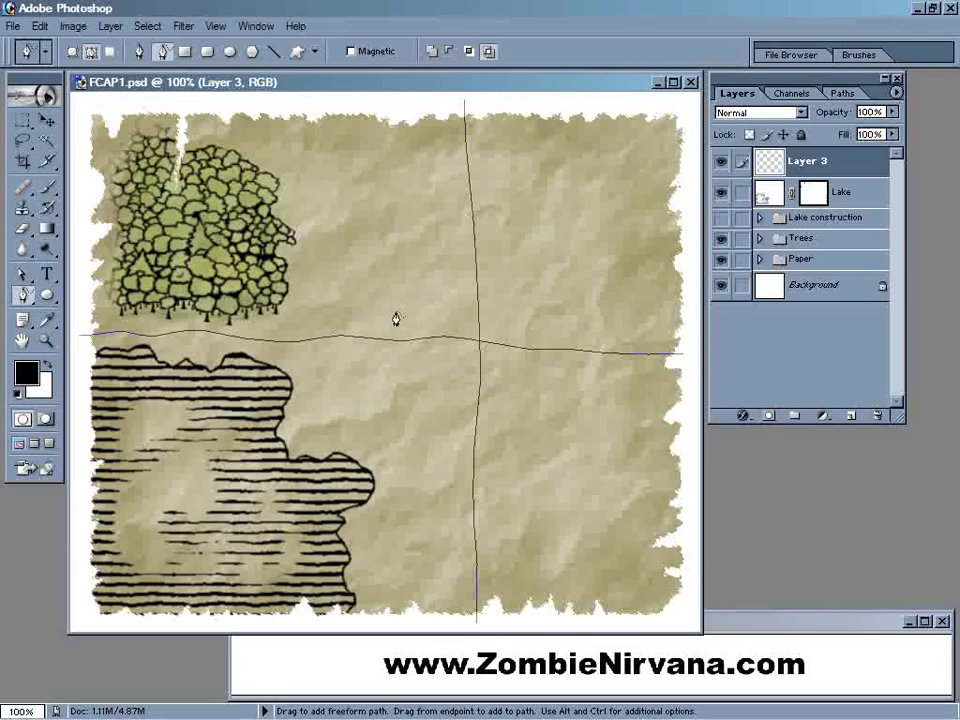
- Draw freeform paths for the side streets, forming irregular city blocks around the crossing of the two main roads
mouse_move(347, 341)
left_mouse_down()
mouse_move(342, 258)
mouse_move(580, 190)
mouse_move(619, 196)
mouse_move(628, 354)
left_mouse_up()
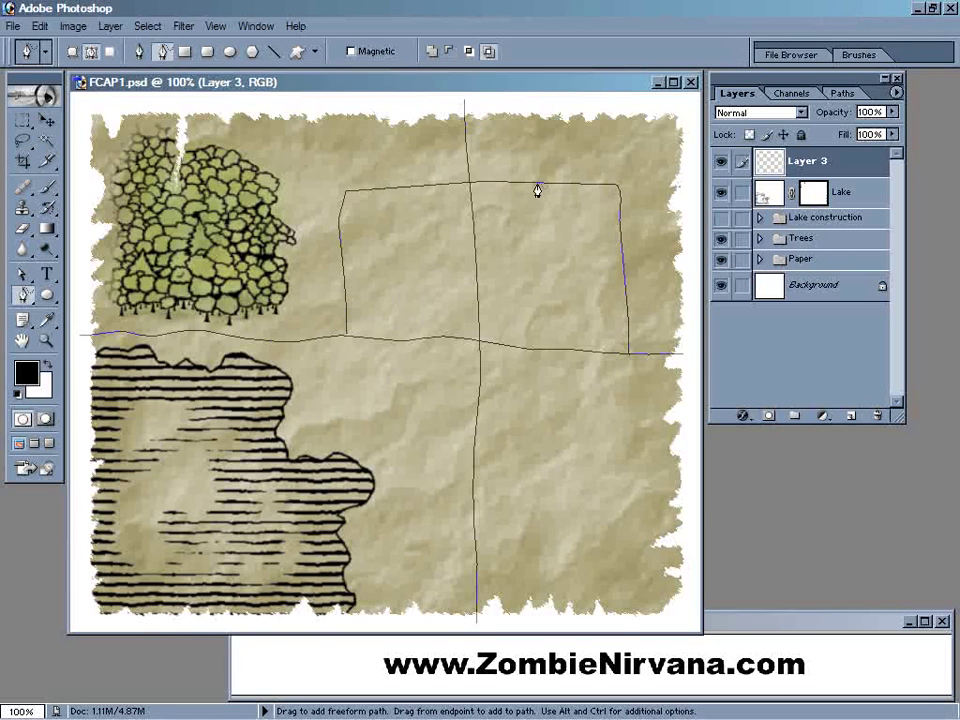
mouse_move(544, 186)
left_mouse_down()
mouse_move(543, 308)
mouse_move(490, 495)
mouse_move(419, 495)
mouse_move(409, 347)
left_mouse_up()
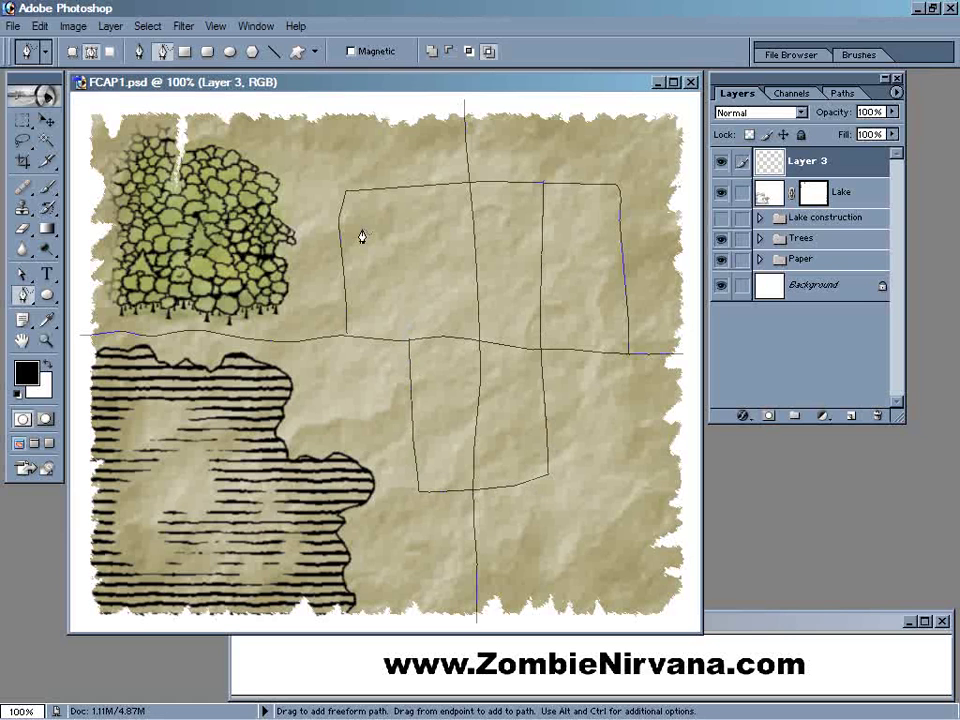
left_click_drag(343, 262, 474, 251)
left_click_drag(540, 279, 625, 274)
mouse_move(546, 441)
left_mouse_down()
mouse_move(599, 438)
mouse_move(601, 352)
left_mouse_up()
mouse_move(312, 342)
left_mouse_down()
mouse_move(322, 433)
mouse_move(411, 425)
left_mouse_up()
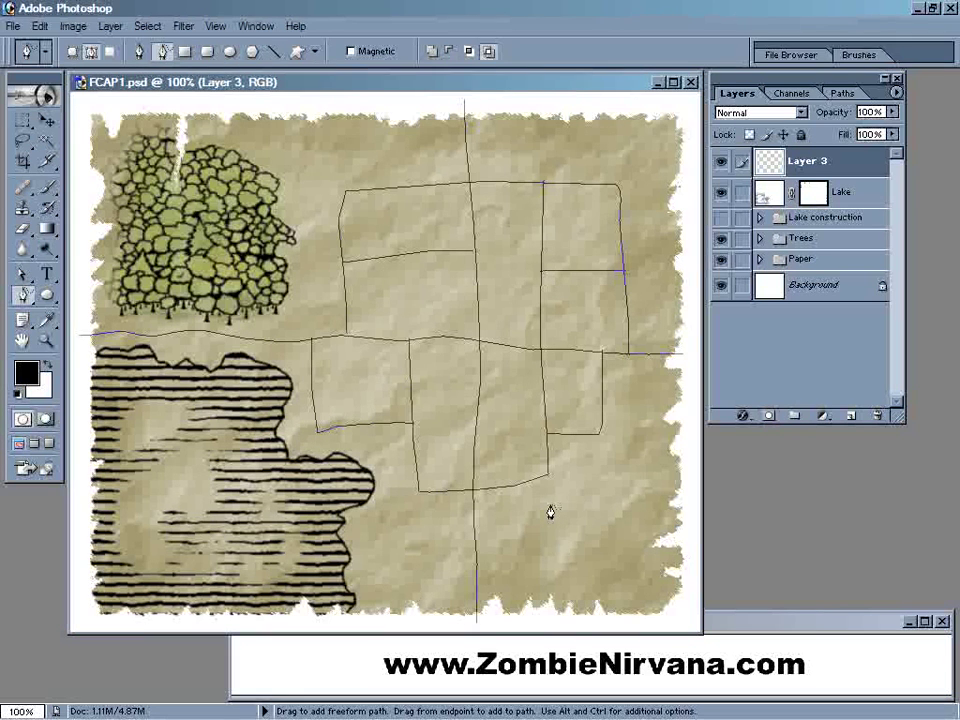
- Select the rough 29 px dry-media brush at the end of the brush presets for the Brush tool
key("b")
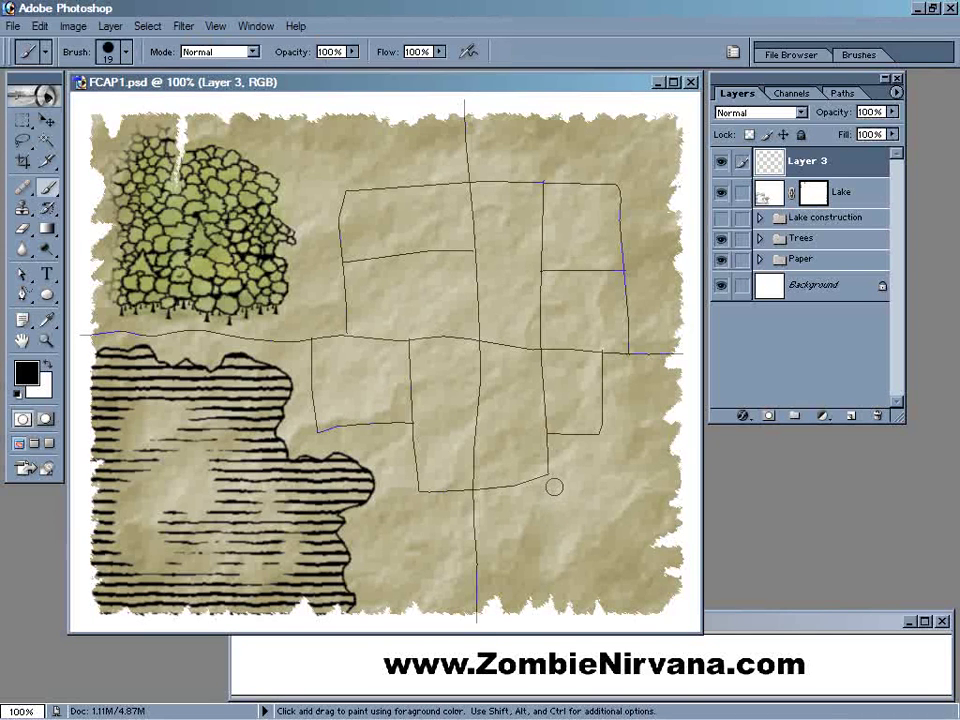
left_click(855, 56)
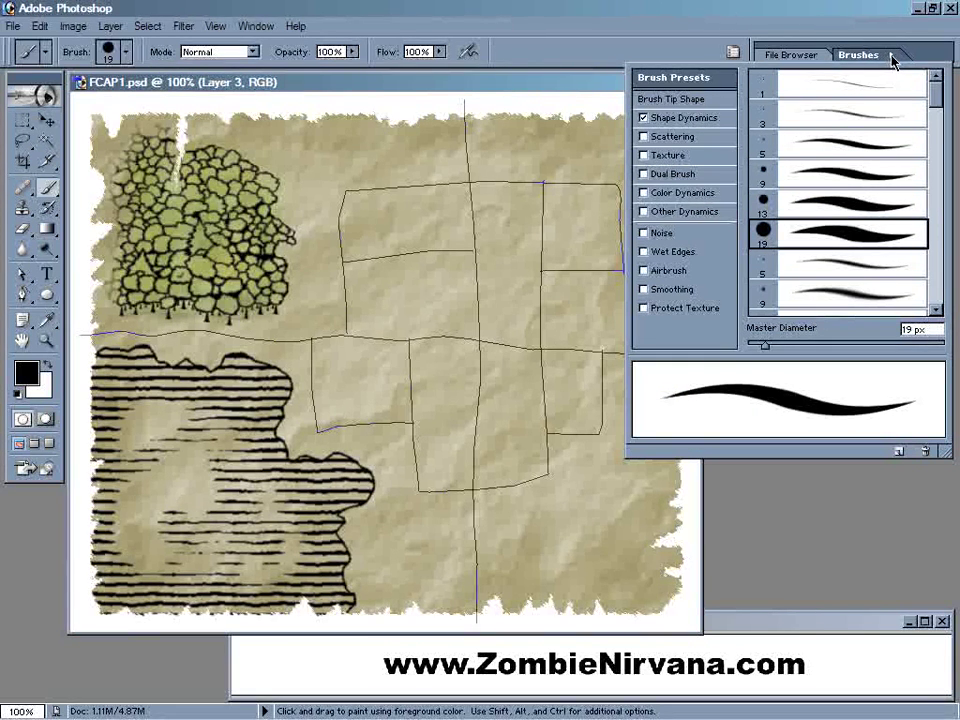
left_click(891, 56)
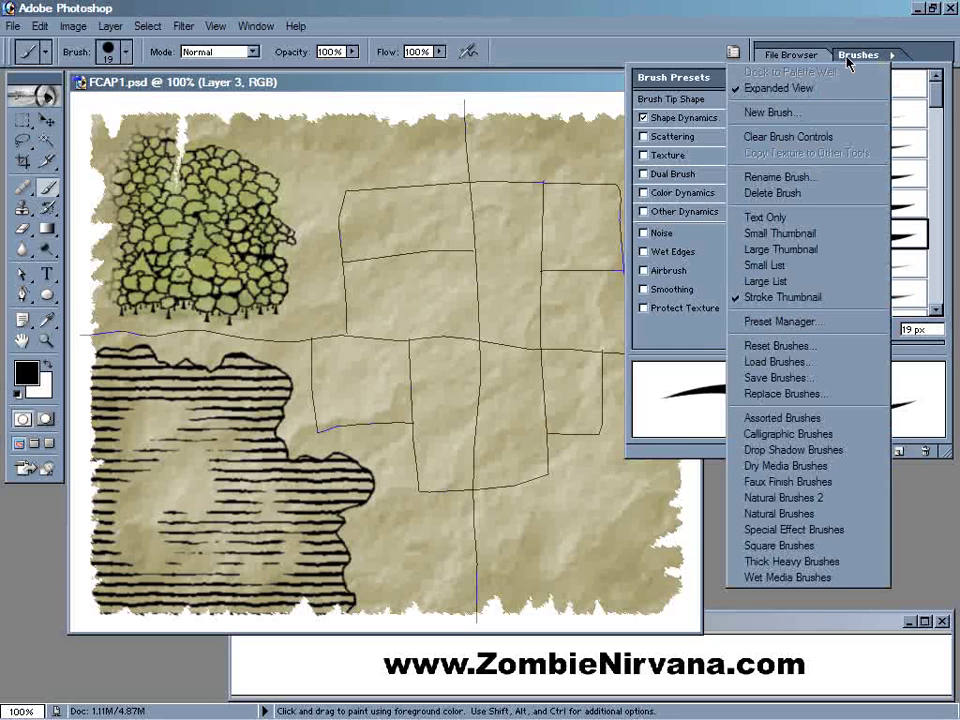
left_click(829, 470)
left_click(553, 285)
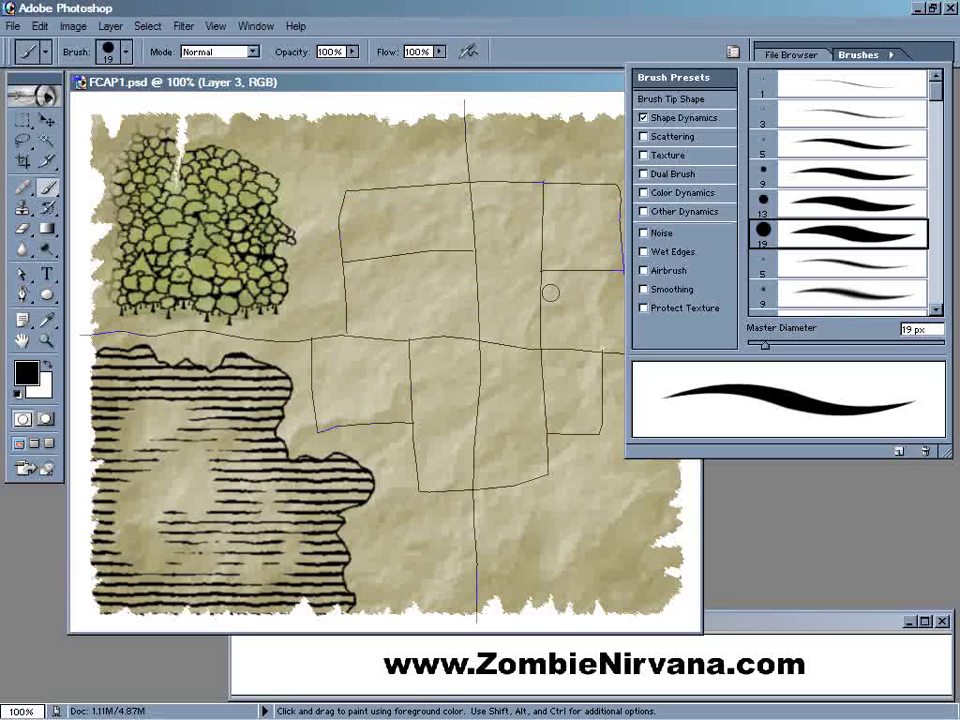
left_click_drag(936, 93, 936, 301)
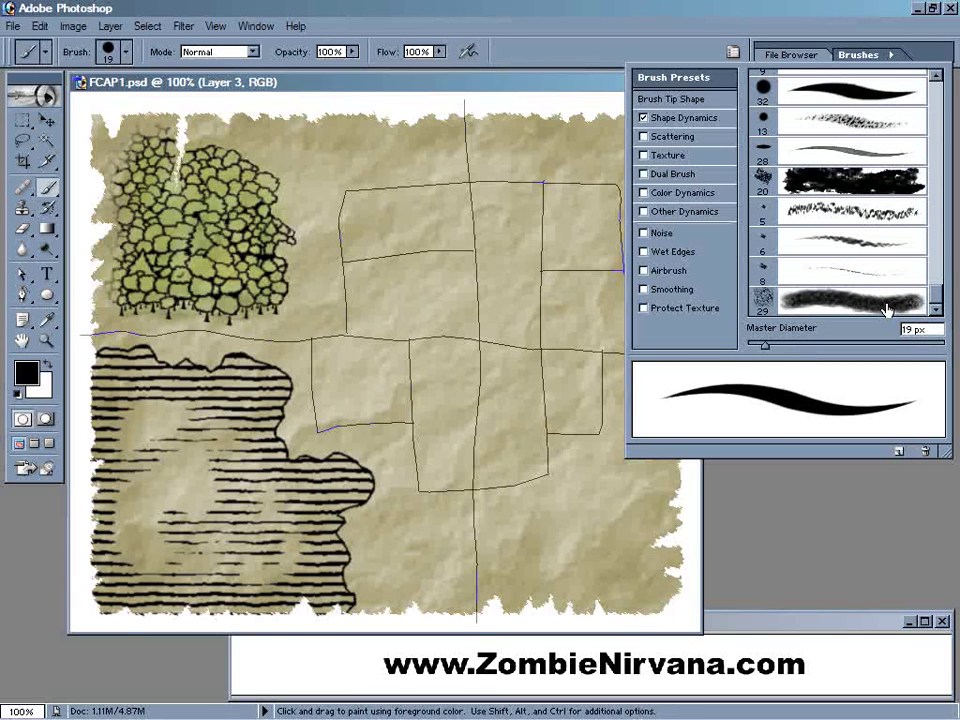
left_click(887, 306)
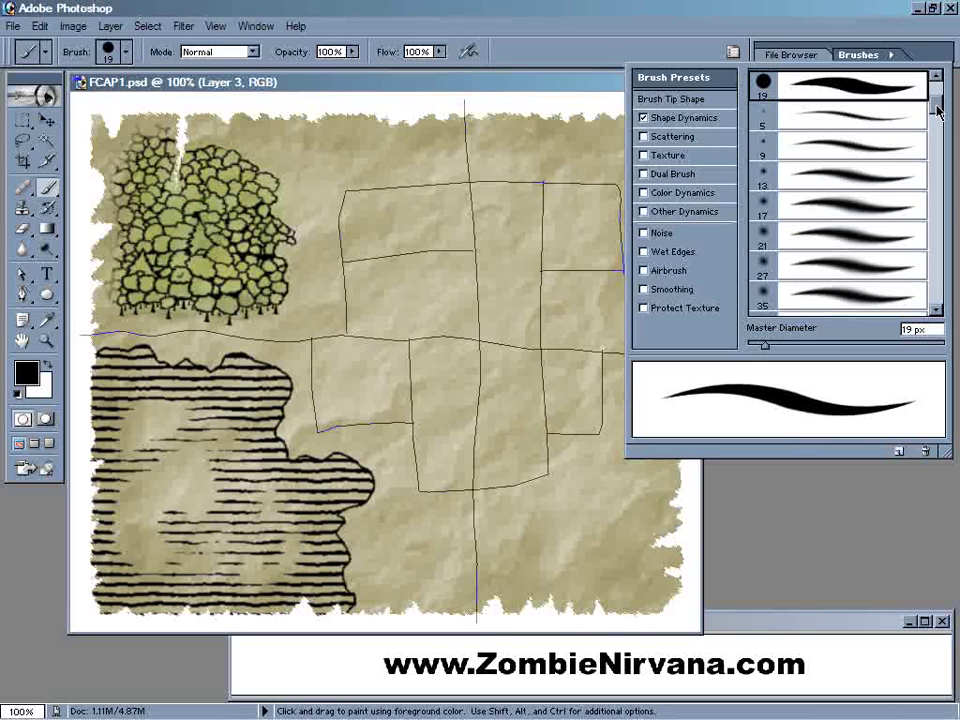
scroll(885, 250, "down", 10)
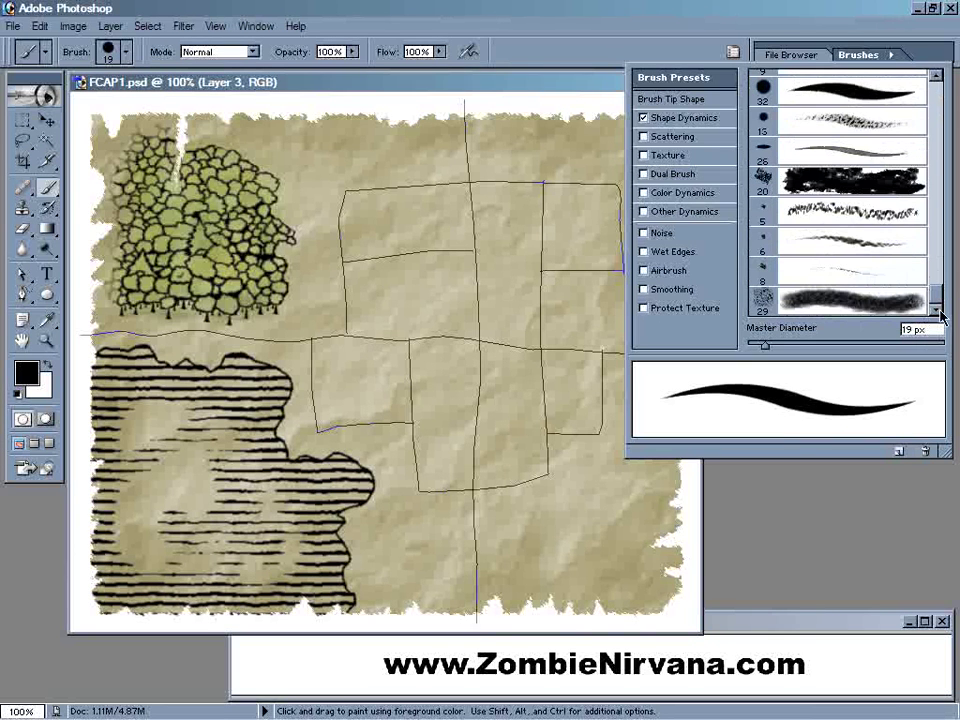
left_click(885, 302)
- Reduce the brush size to 10 px, testing strokes on the upper part of the vertical road and undoing them
left_click_drag(461, 125, 467, 203)
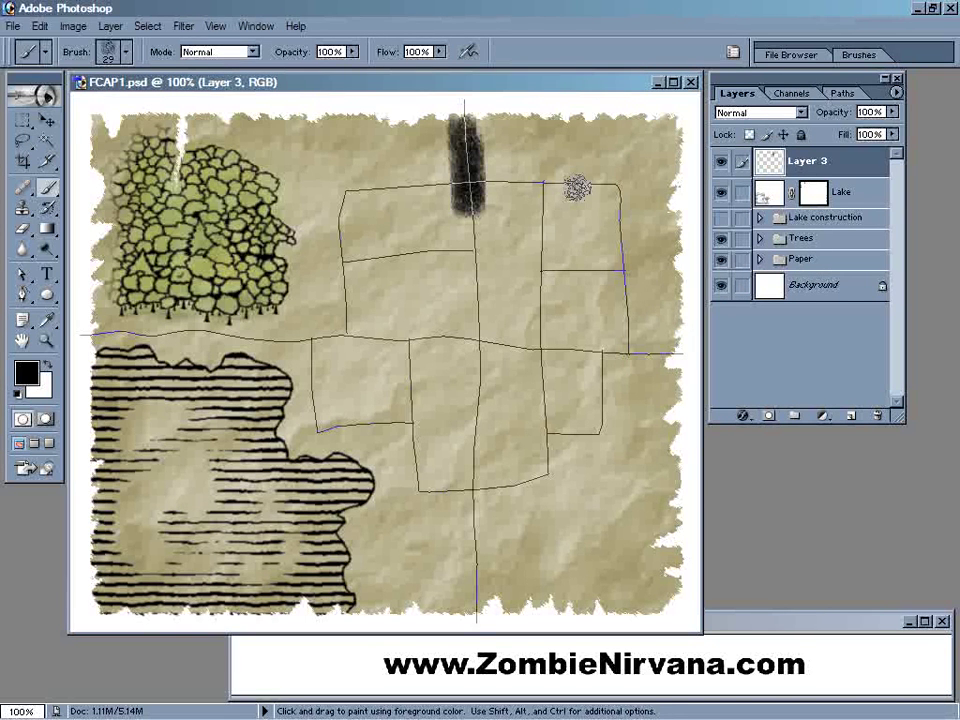
key("ctrl+z")
key("bracketleft")
key("bracketleft")
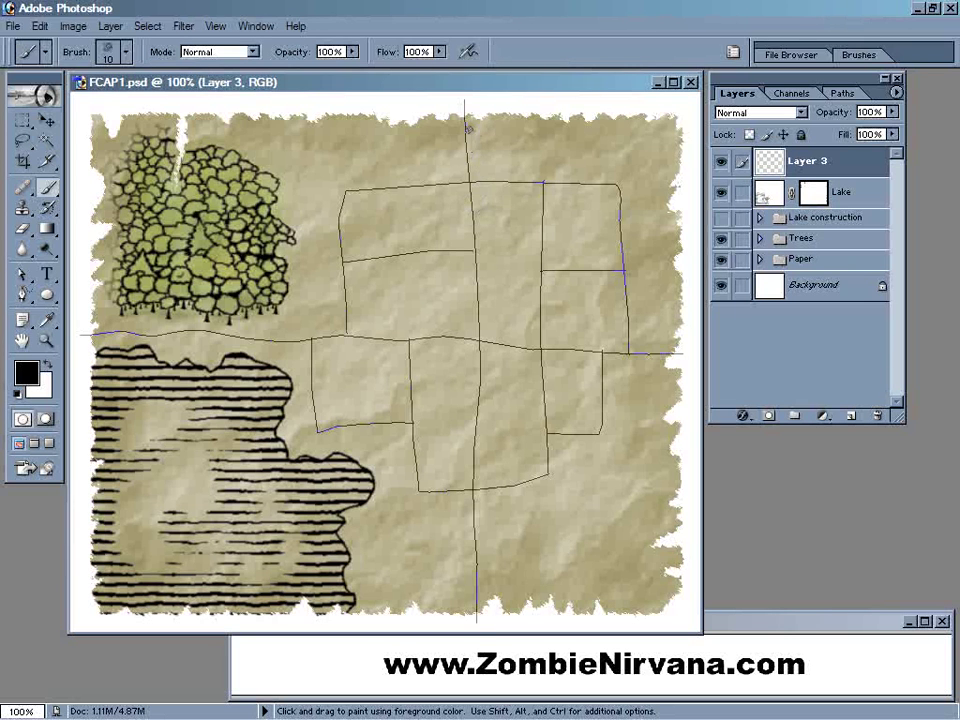
left_click_drag(468, 128, 466, 198)
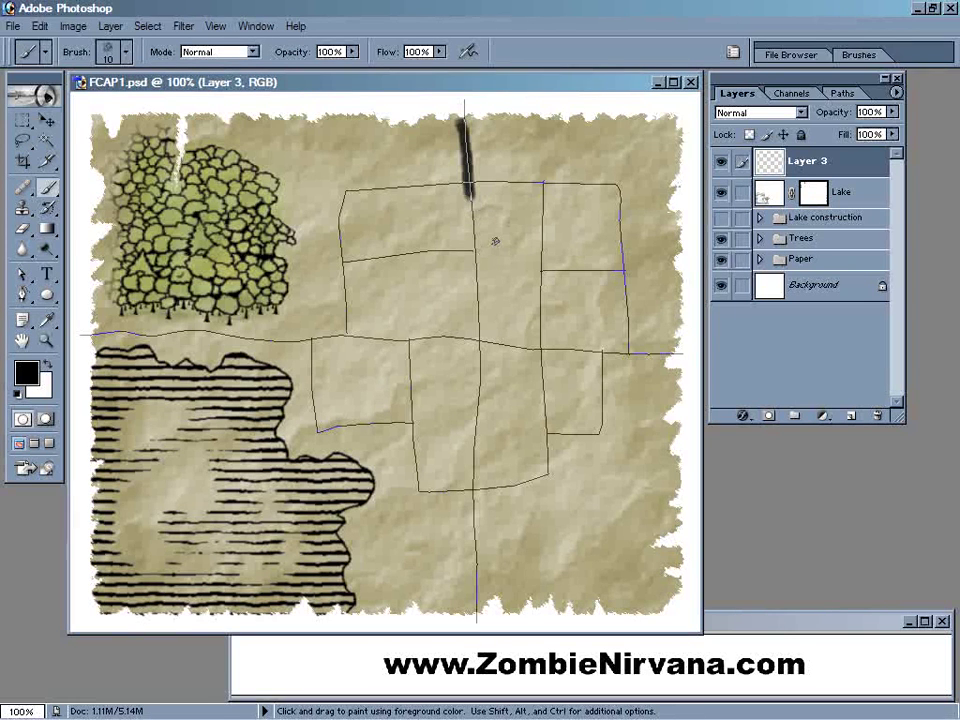
key("ctrl")
key("ctrl+z")
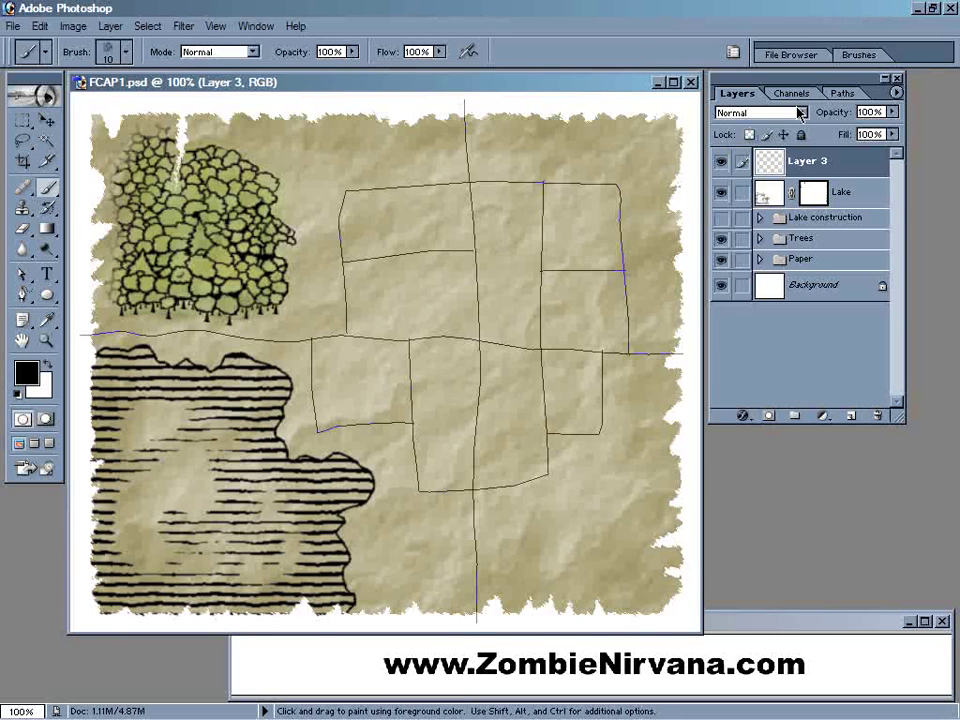
- Stroke the road work path with the 10 px brush and deselect the path to preview the roads
left_click(842, 93)
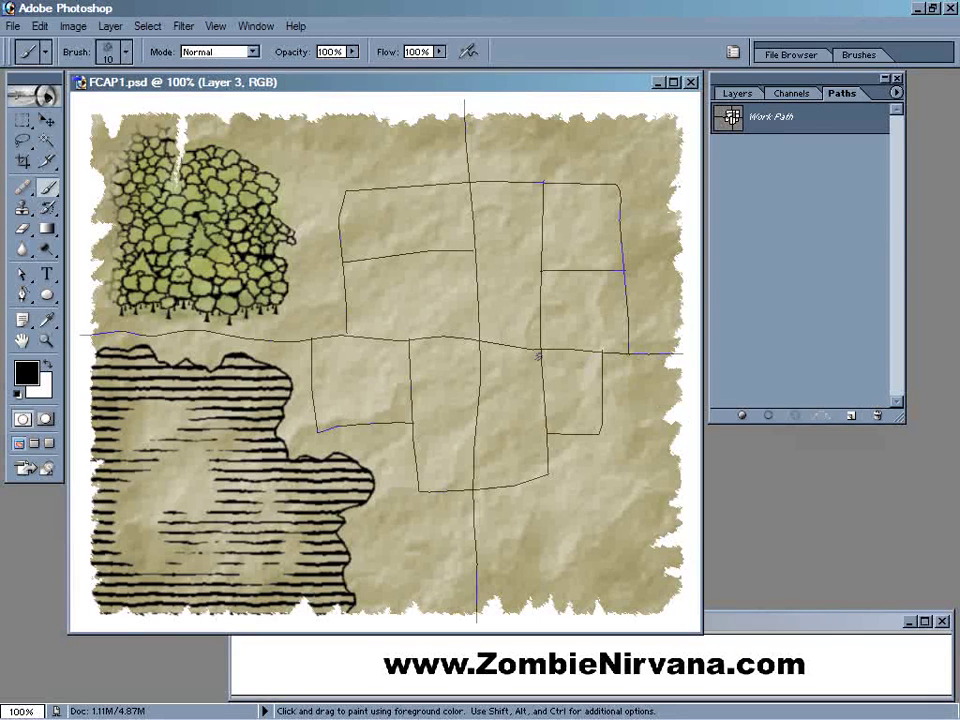
left_click(768, 419)
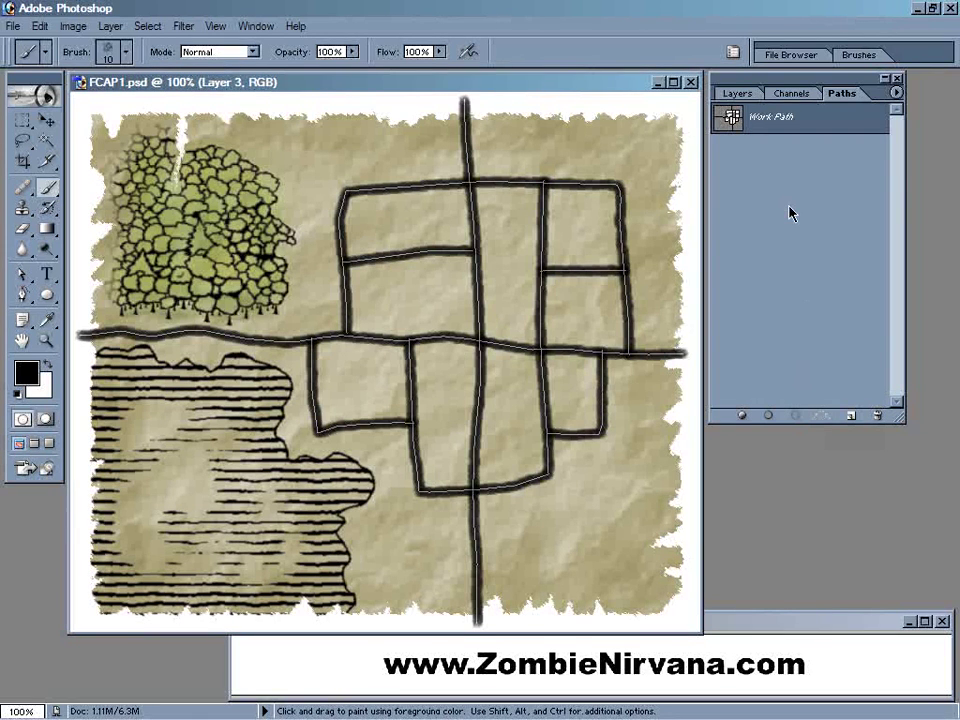
left_click(806, 178)
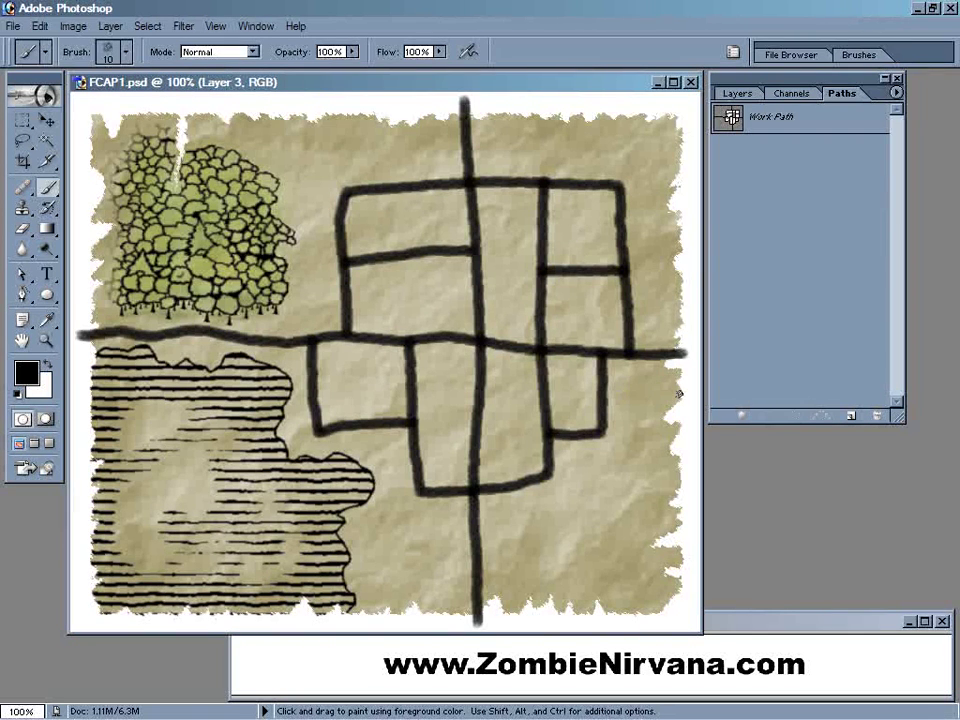
- Undo the road path stroke and select the work path again
key("v")
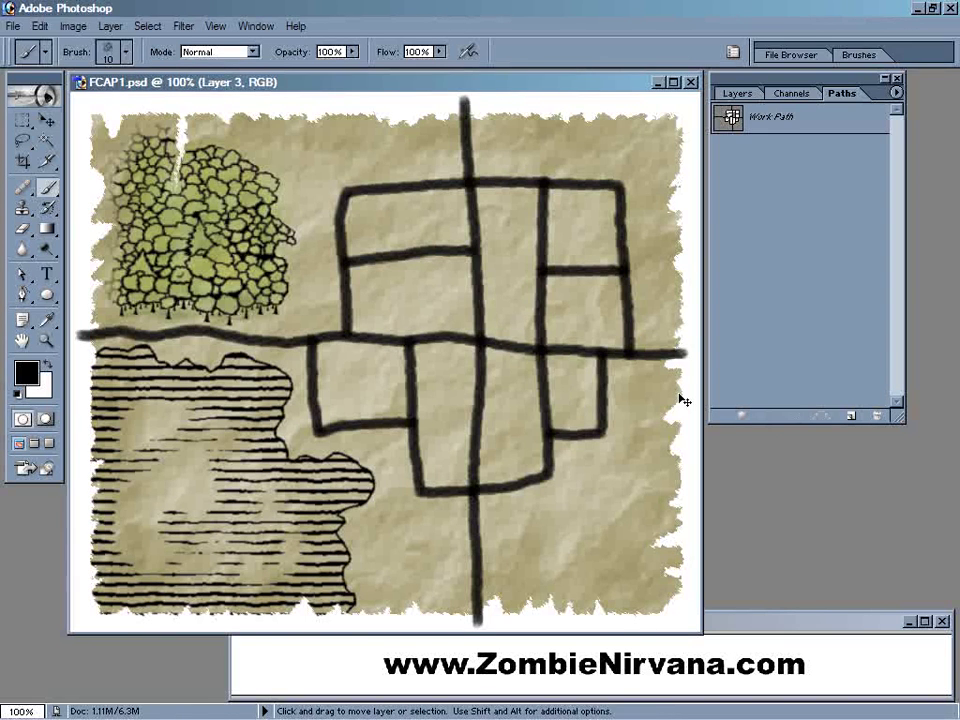
key("ctrl+z")
left_click(771, 117)
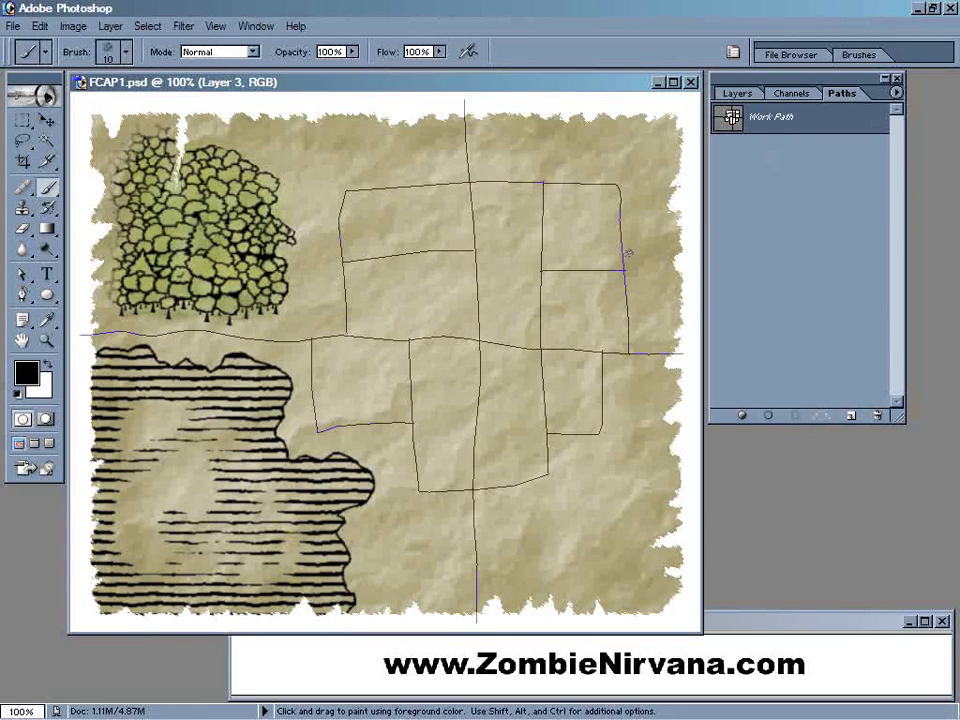
- Shift the vertical road's anchor points near the central crossing slightly left and lower the short street joining it from the left
left_click(22, 274)
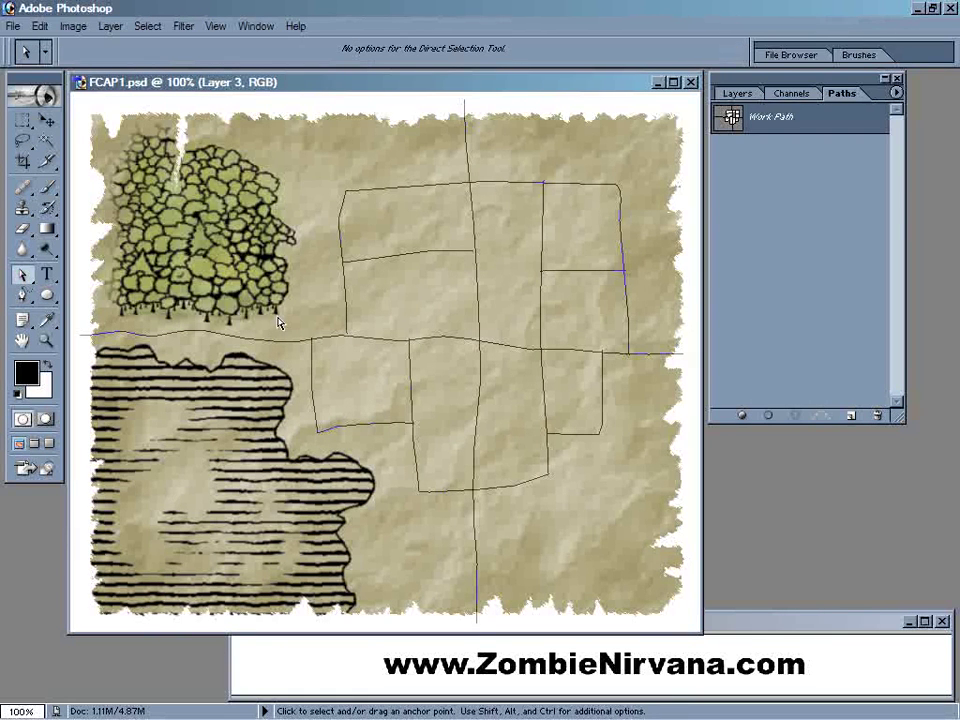
key("z")
left_click(499, 300)
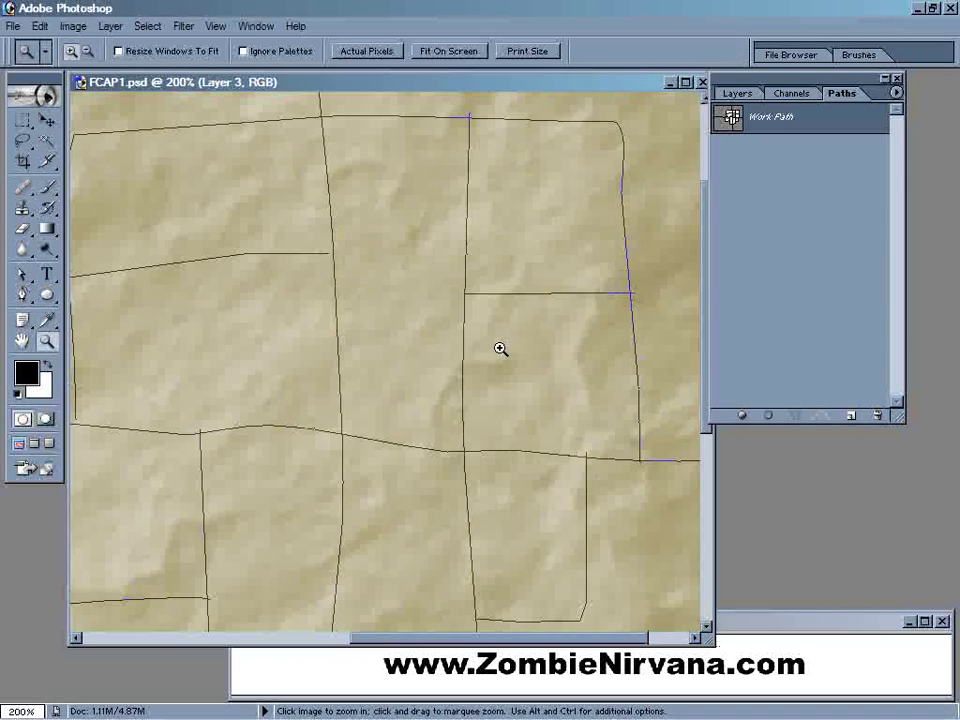
left_click_drag(431, 379, 440, 320)
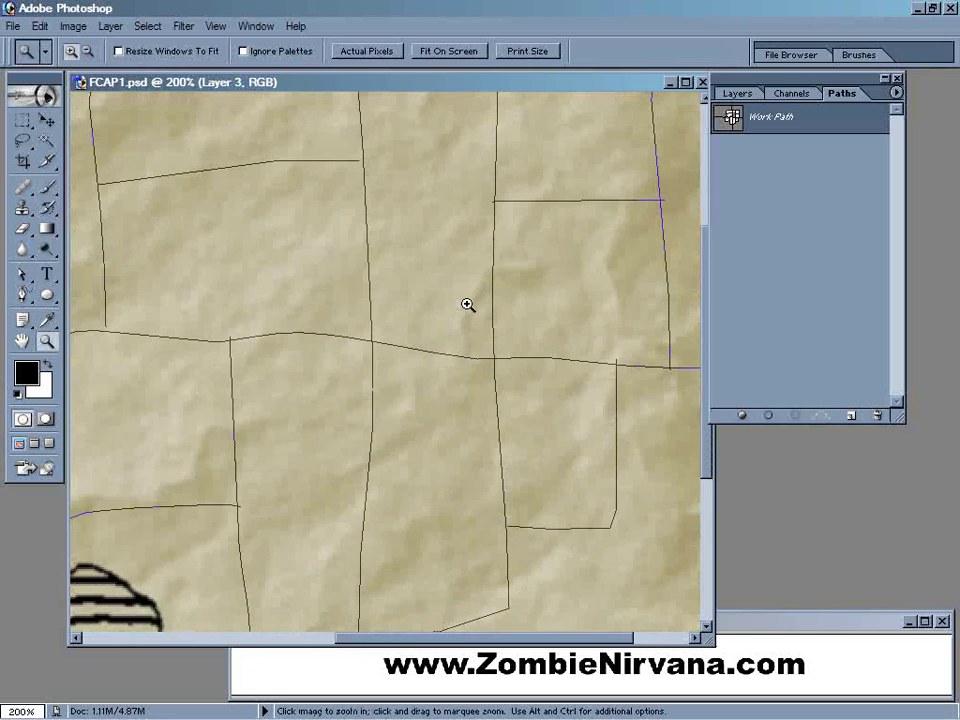
key("a")
left_click(366, 262)
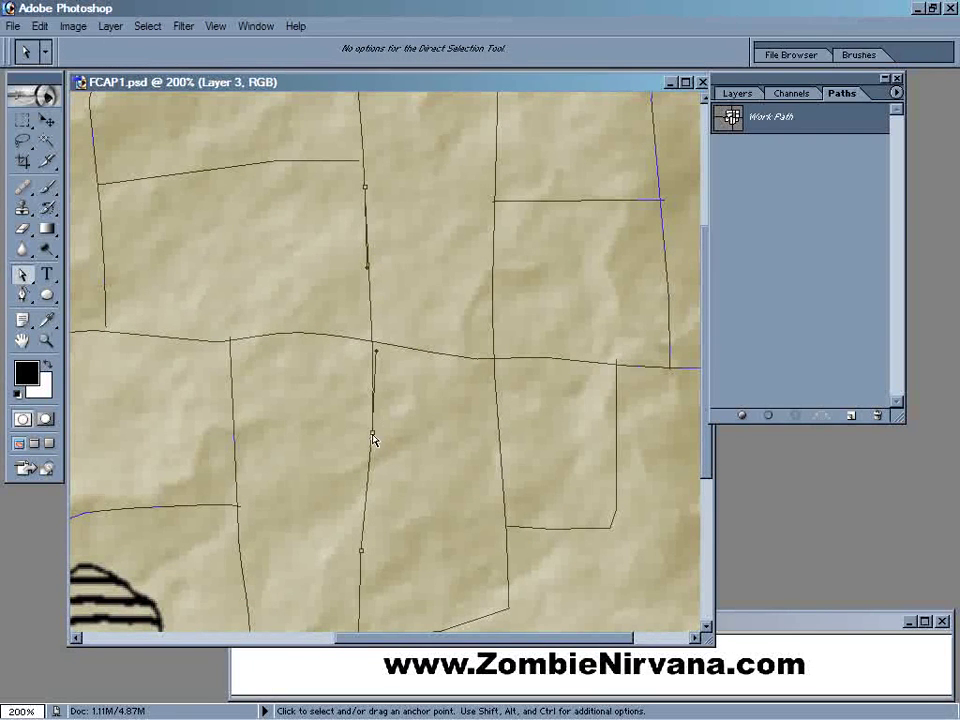
left_click_drag(372, 434, 363, 435)
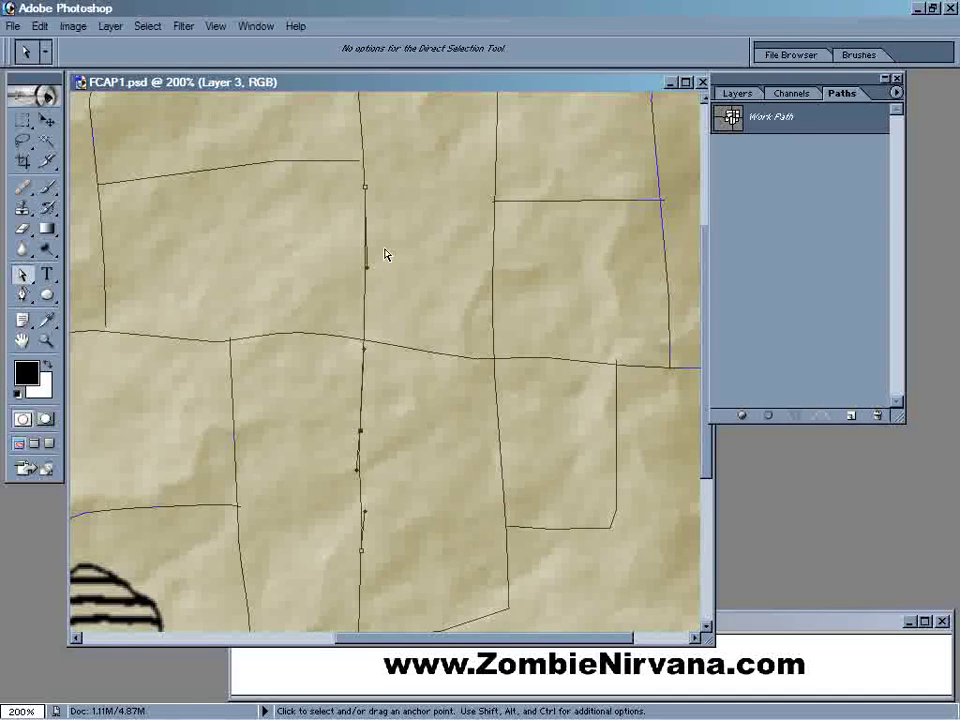
left_click_drag(366, 189, 356, 189)
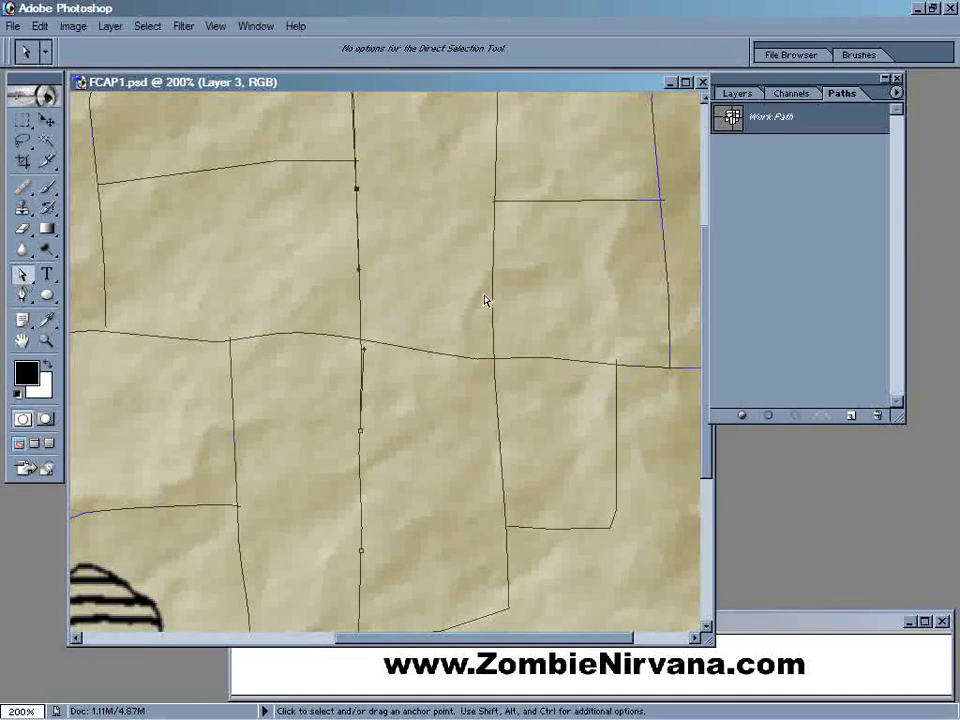
left_click_drag(224, 148, 276, 172)
left_click_drag(361, 164, 360, 173)
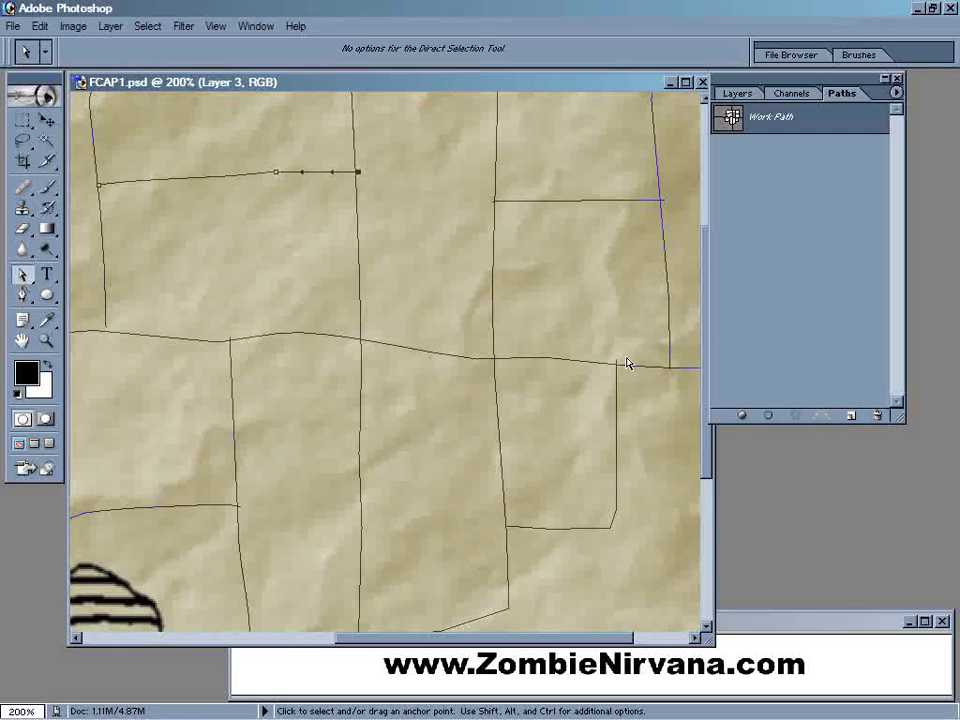
- Adjust the main horizontal road's curve by moving its anchor points between the central crossing and the trees
left_click(306, 336)
left_click_drag(310, 339, 312, 348)
key("space")
left_click_drag(170, 414, 300, 411)
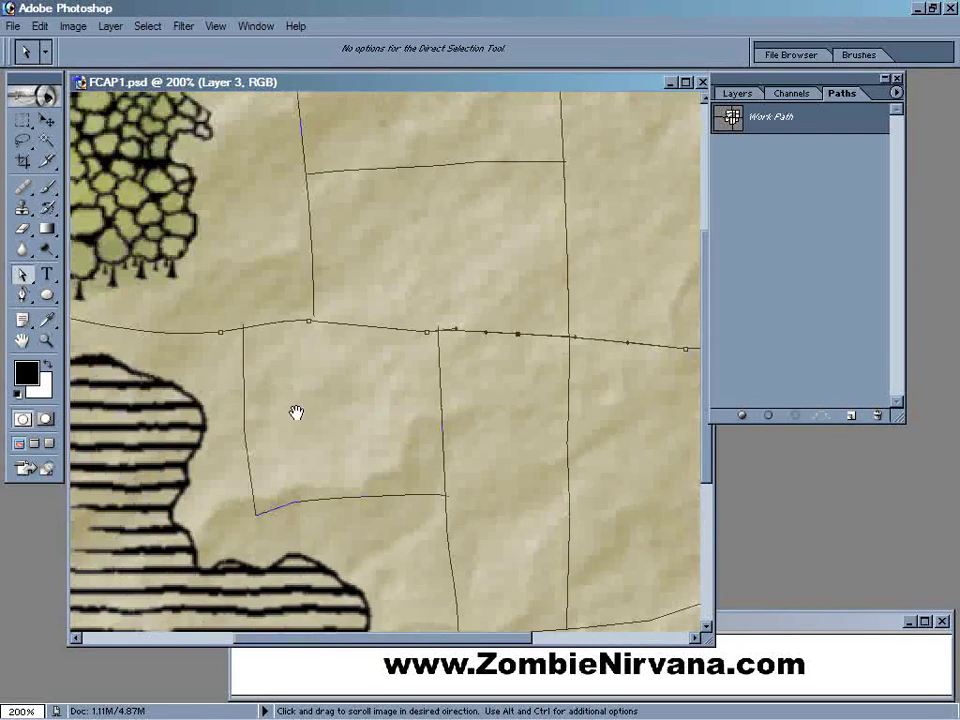
left_click_drag(161, 357, 302, 343)
key("space")
left_click_drag(116, 330, 242, 337)
left_click(223, 328)
left_click_drag(412, 345, 412, 334)
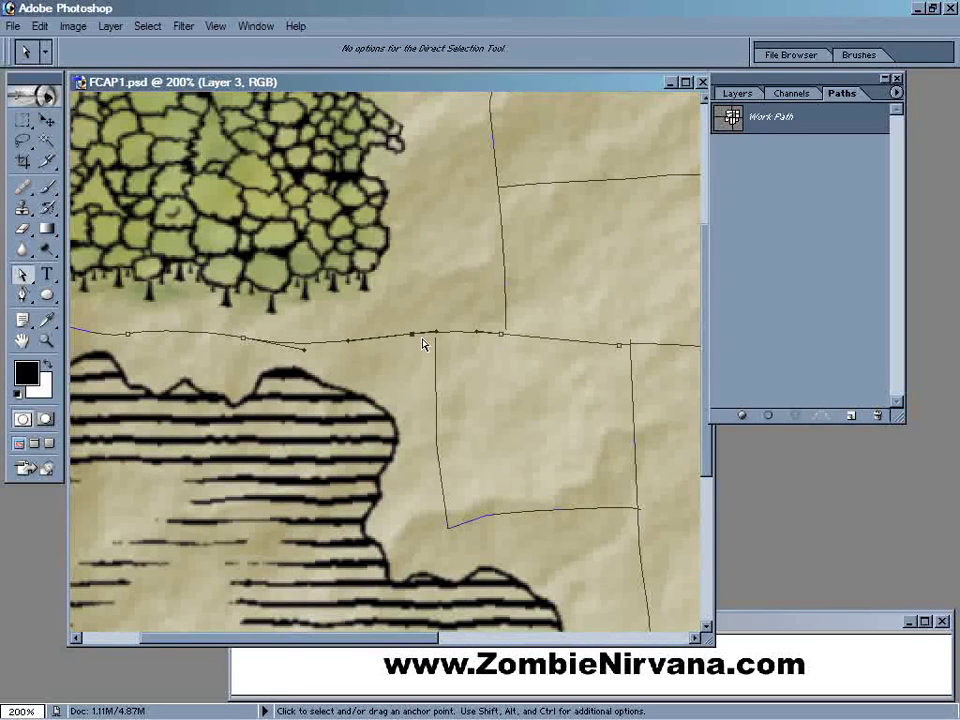
left_click(503, 336)
left_click(638, 297)
key("z")
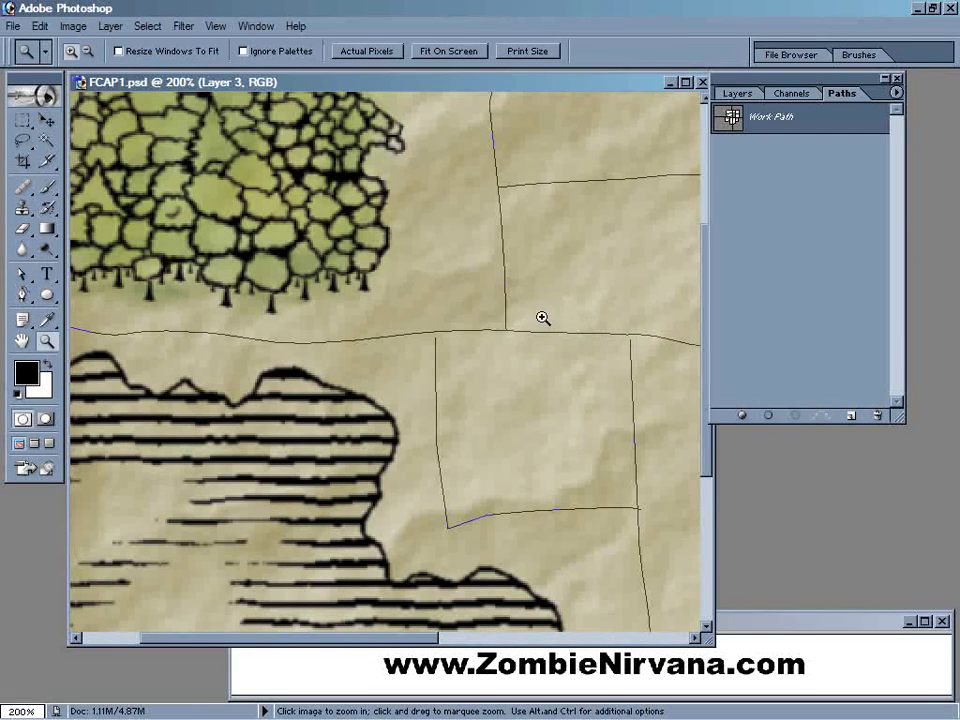
left_click(547, 322, "alt")
left_click(466, 321, "alt")
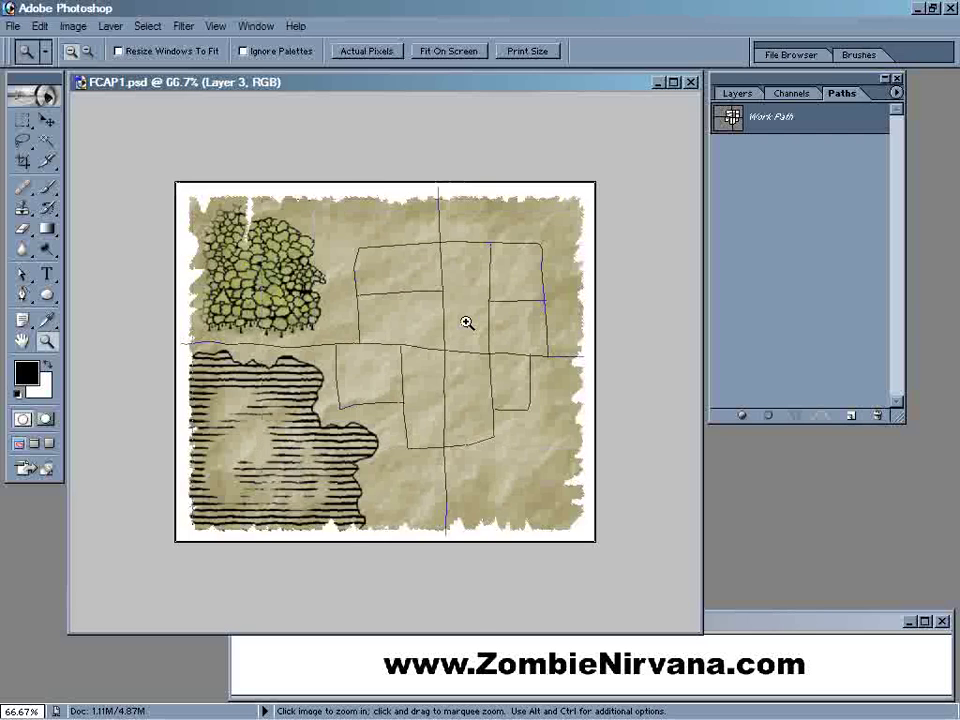
left_click(466, 321)
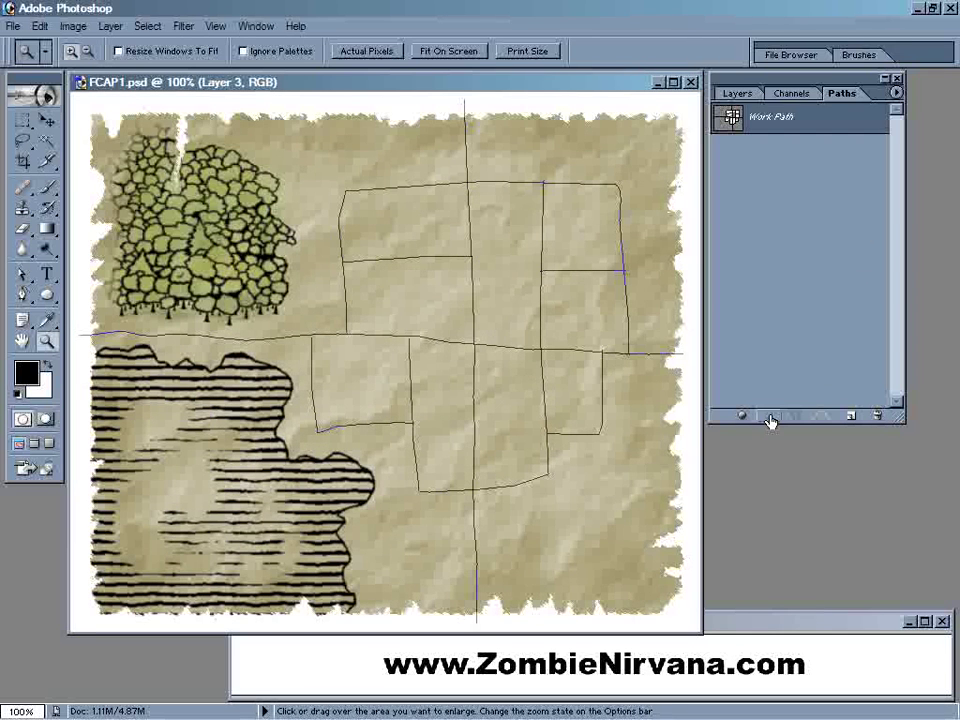
- Stroke the adjusted road work path with the 10 px black brush on Layer 3 and deselect the path
key("b")
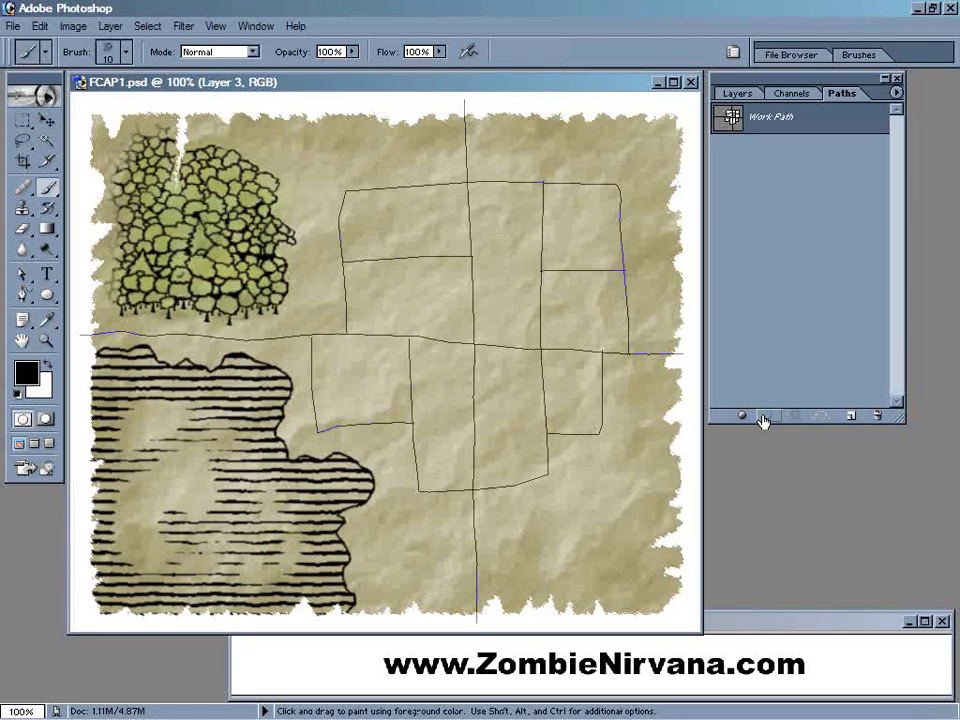
left_click(766, 419)
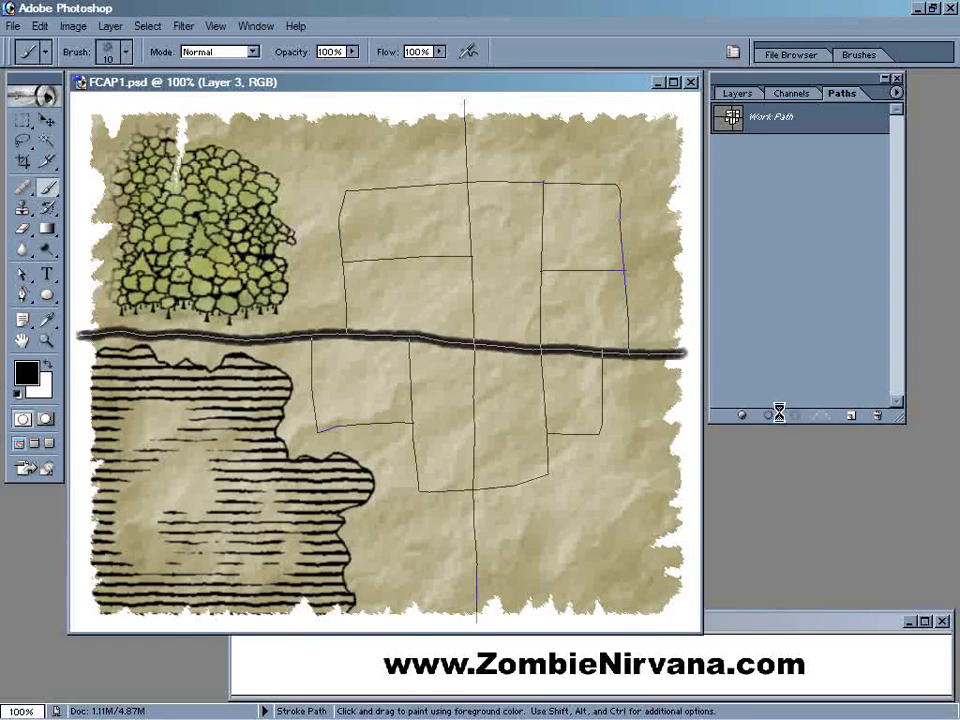
left_click(786, 238)
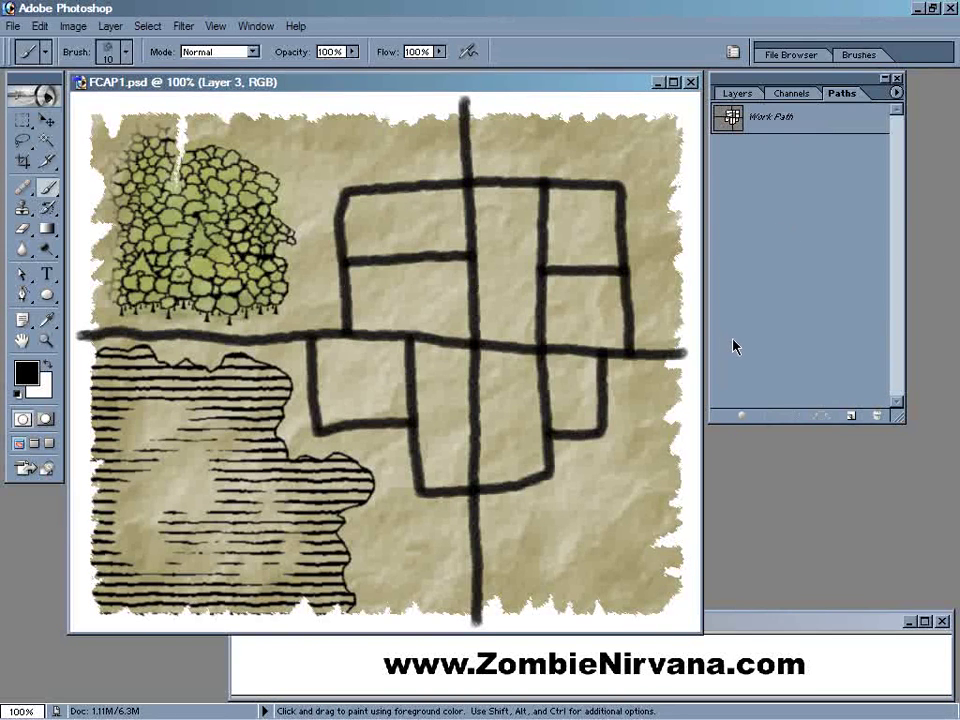
- Lower the opacity of the road layer, Layer 3, to 75%
key("v")
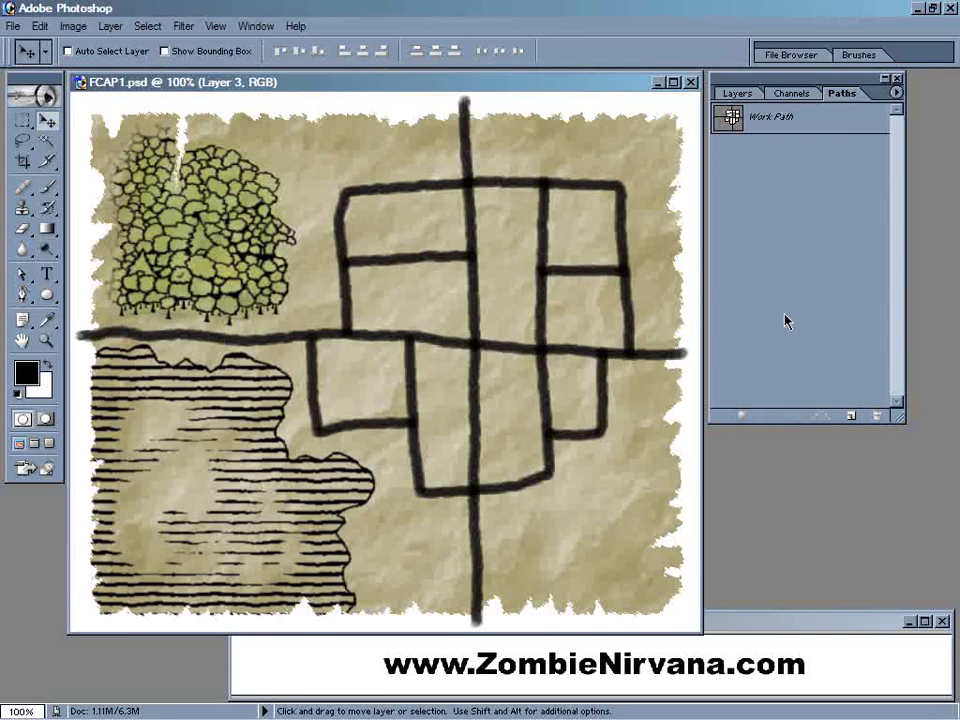
left_click(742, 93)
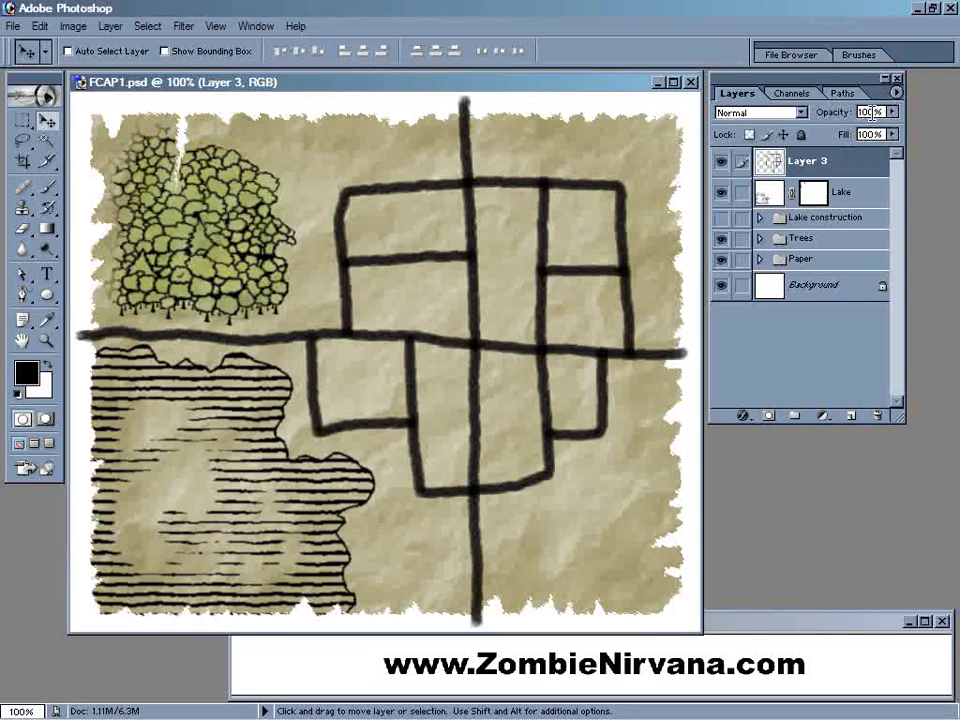
left_click_drag(896, 117, 869, 135)
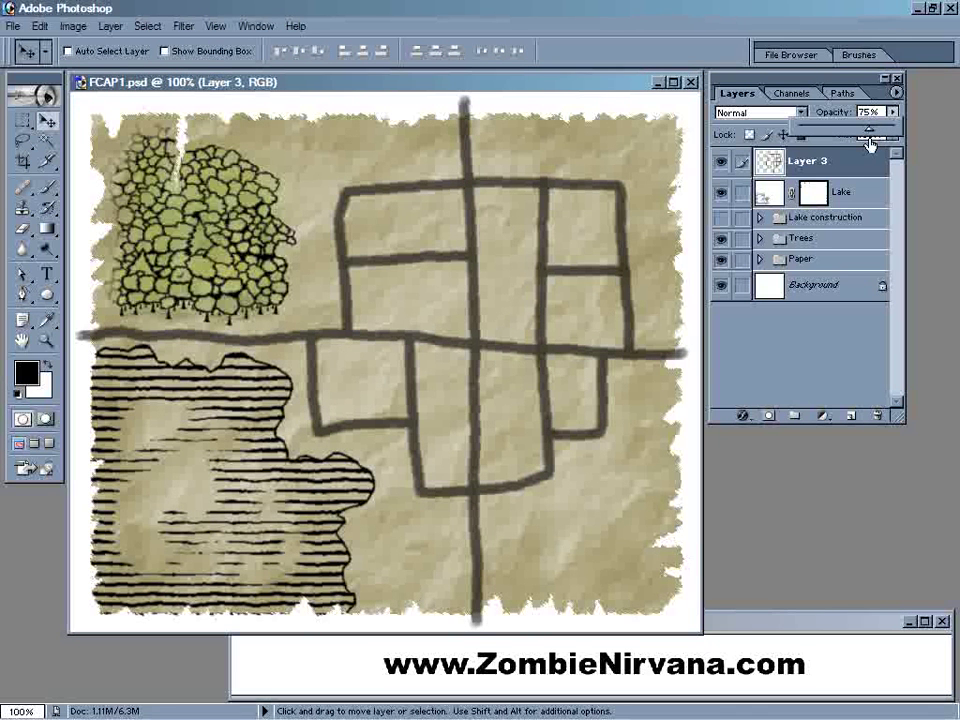
left_click(789, 357)
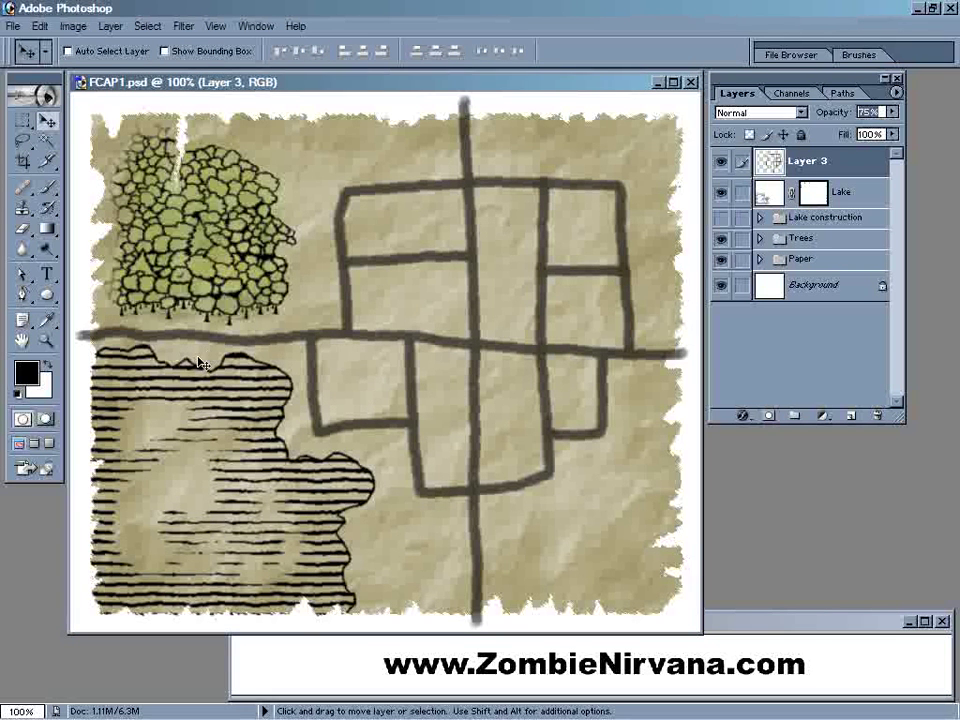
- Unlink the Lake layer from its mask, move the lake artwork slightly down and left away from the horizontal road, and relink the mask
left_click(791, 197)
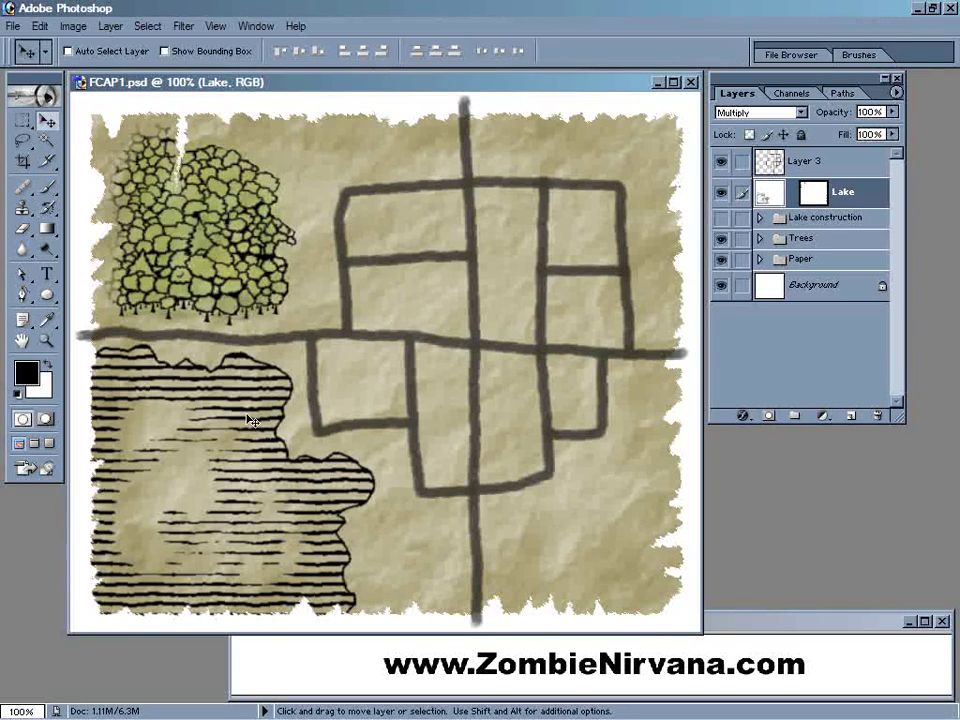
mouse_move(250, 420)
left_mouse_down()
mouse_move(250, 460)
mouse_move(250, 437)
left_mouse_up()
key("ctrl+z")
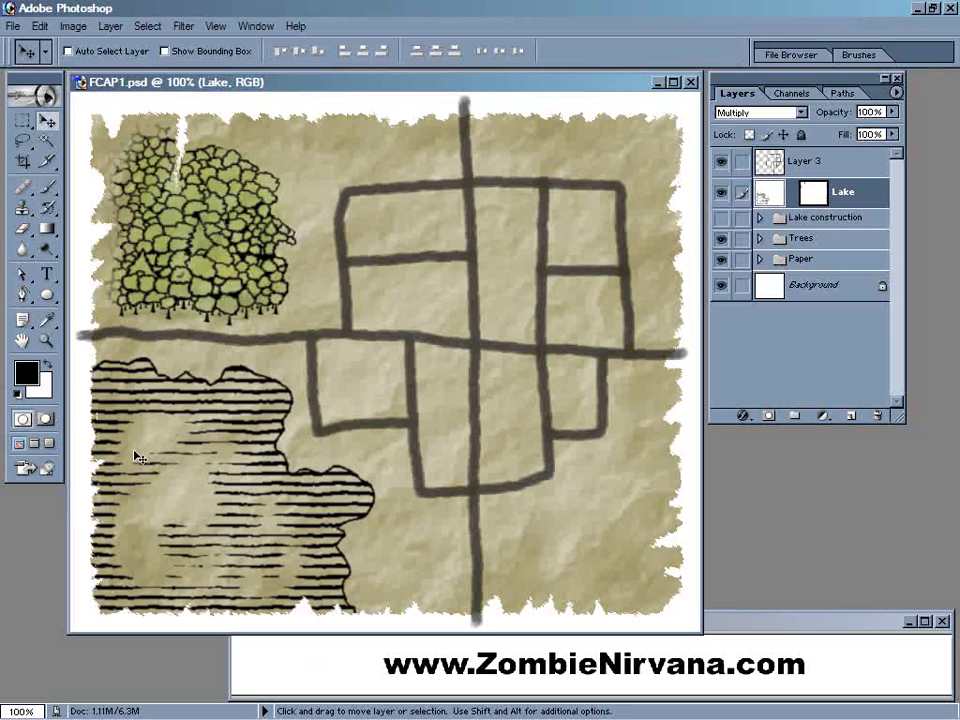
mouse_move(139, 457)
left_mouse_down()
mouse_move(199, 508)
mouse_move(207, 541)
mouse_move(337, 541)
mouse_move(178, 503)
mouse_move(172, 514)
mouse_move(190, 505)
mouse_move(213, 435)
left_mouse_up()
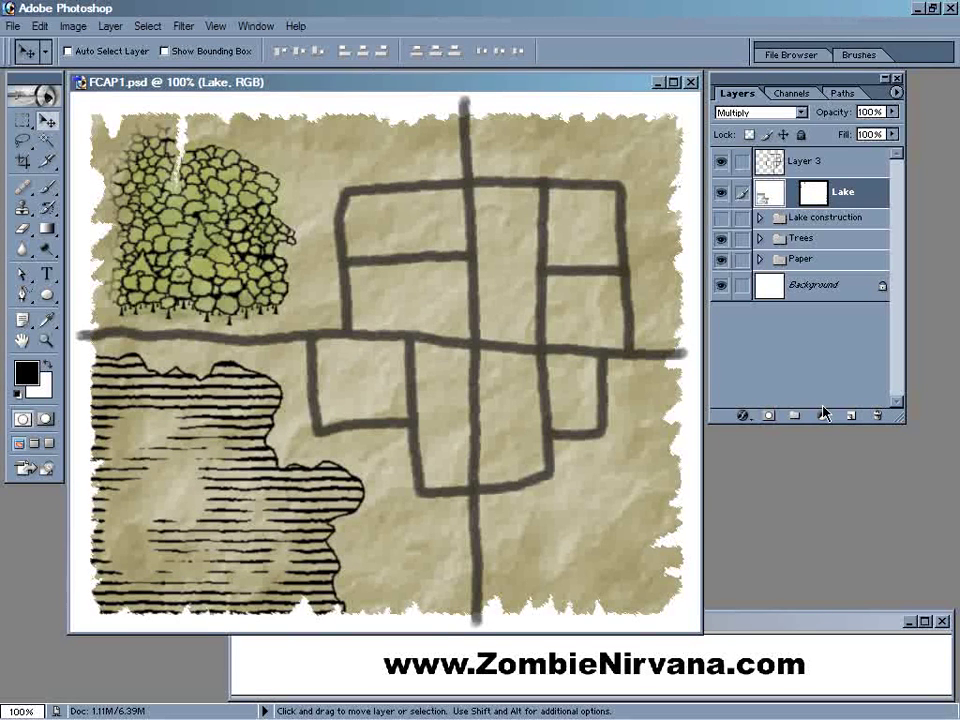
left_click(792, 193)
- Add a layer mask to Layer 3 from a selection of the torn paper's shape in the Paper group, trimming the roads to the paper edges
left_click(865, 167)
key("z")
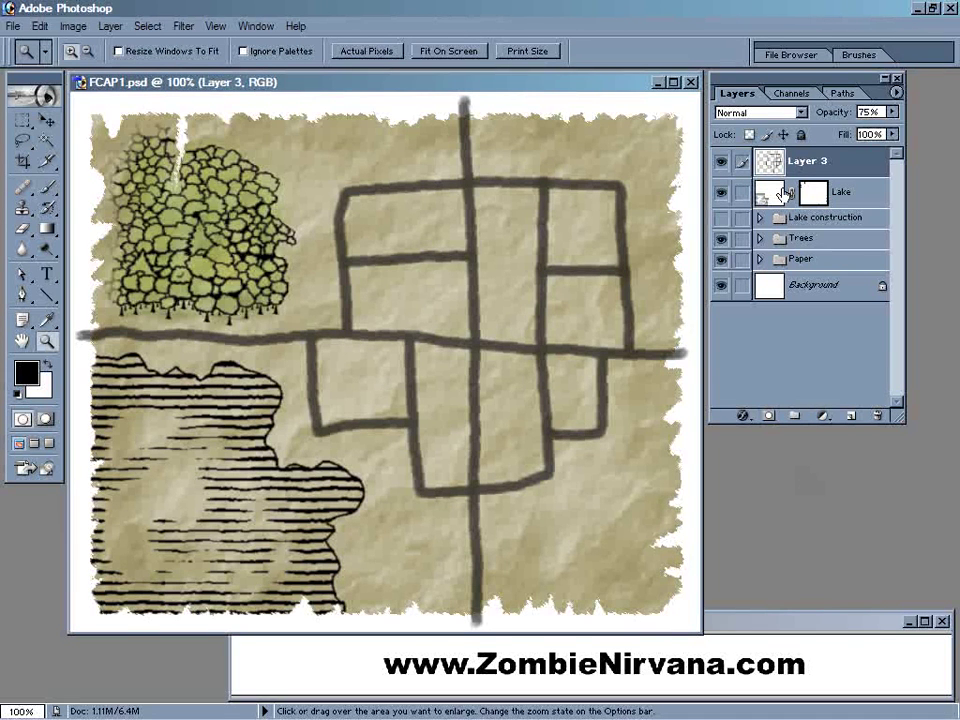
left_click(760, 259)
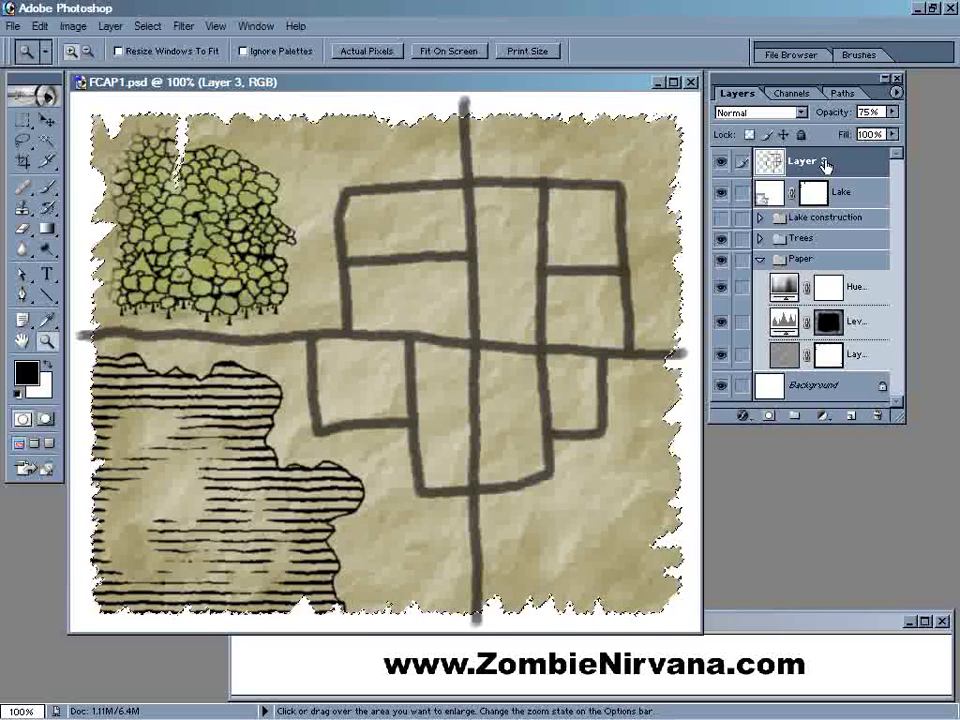
left_click(771, 418)
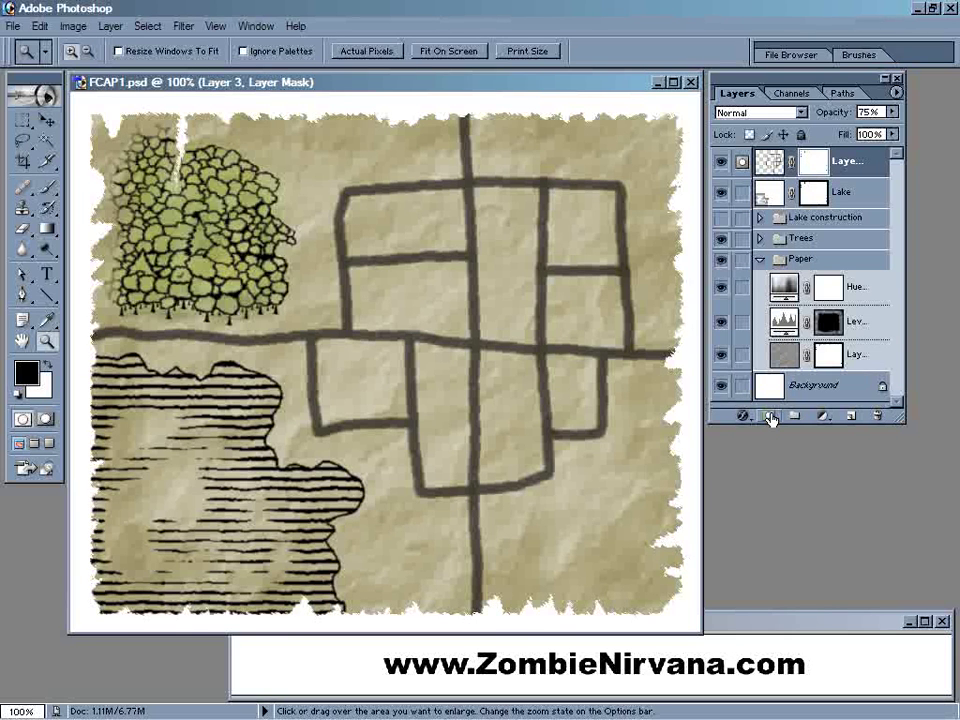